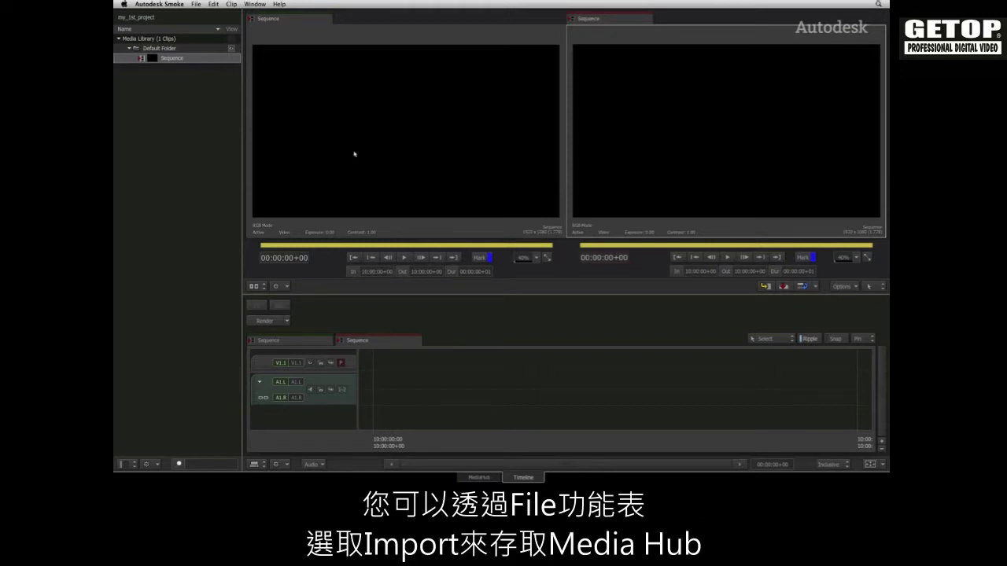
Review the File menu and Default Folder import commands, then switch to the MediaHub browser.
click(195, 4)
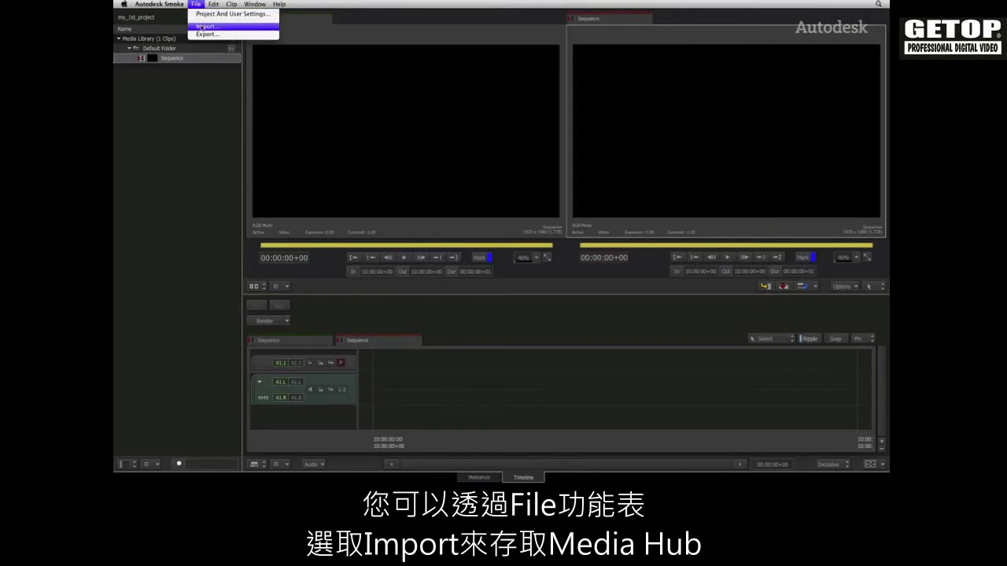
key(Escape)
right_click(174, 49)
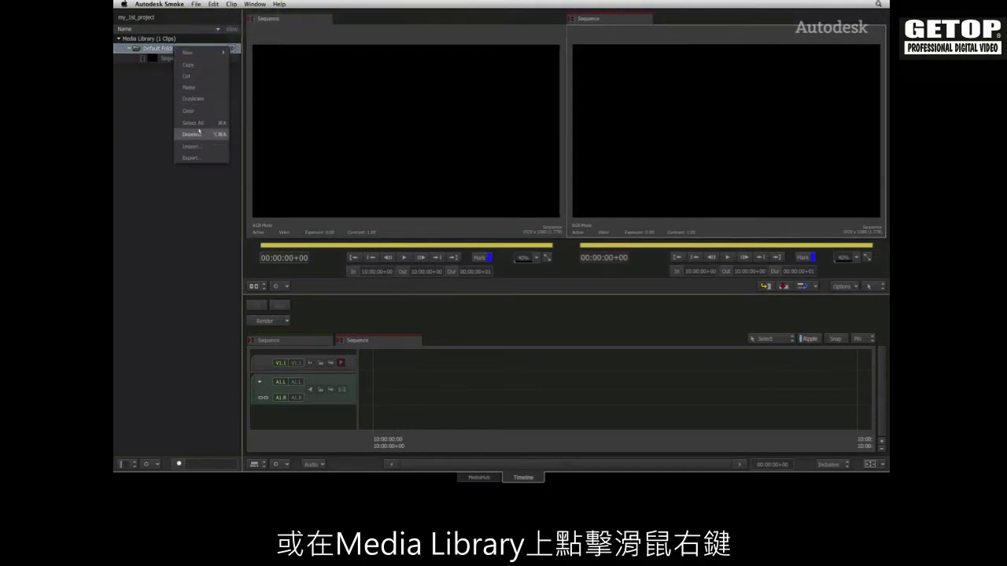
key(Escape)
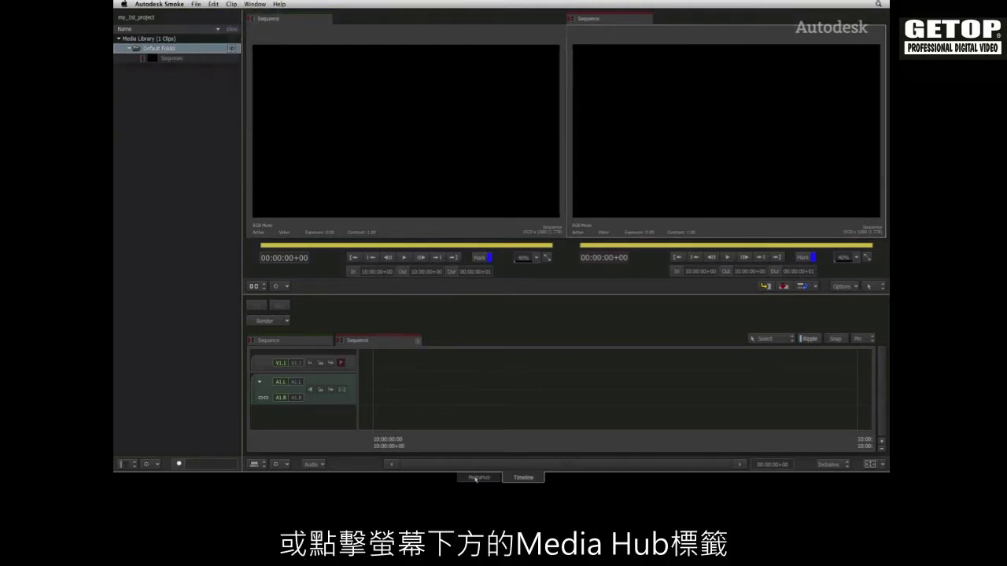
click(480, 478)
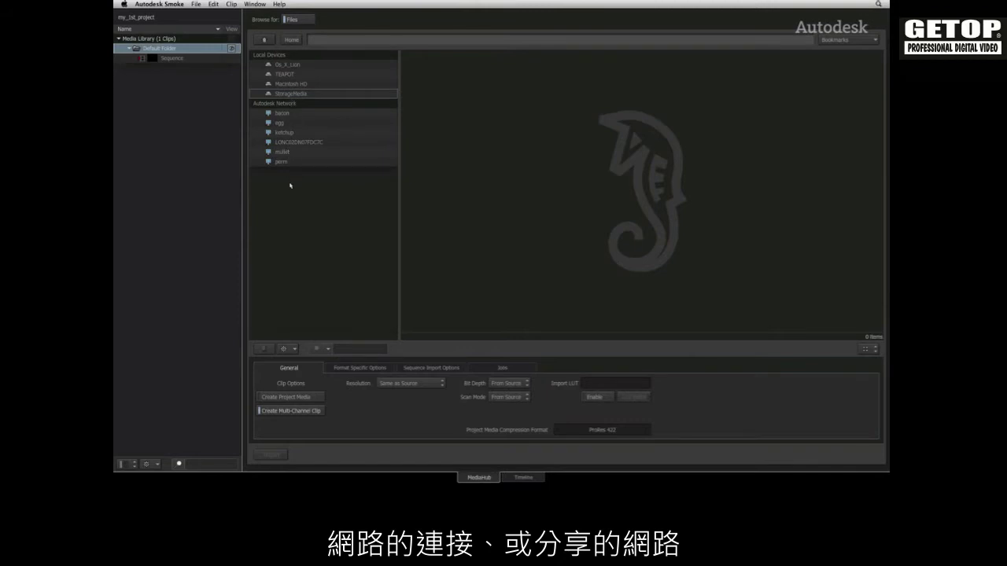
Browse into StorageMedia > Smoke101_Elements > Thomson_Project to show its clips.
double_click(297, 95)
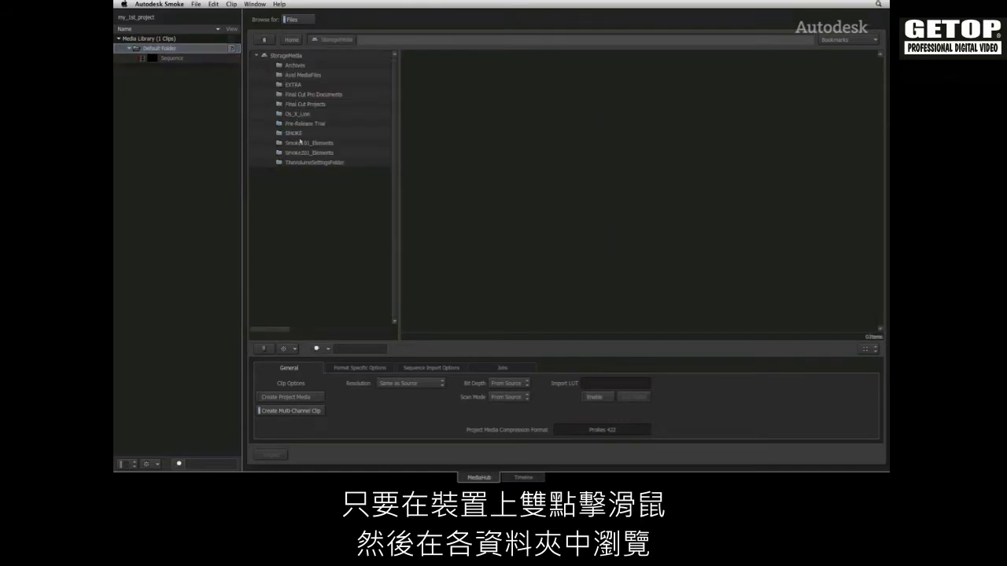
double_click(303, 145)
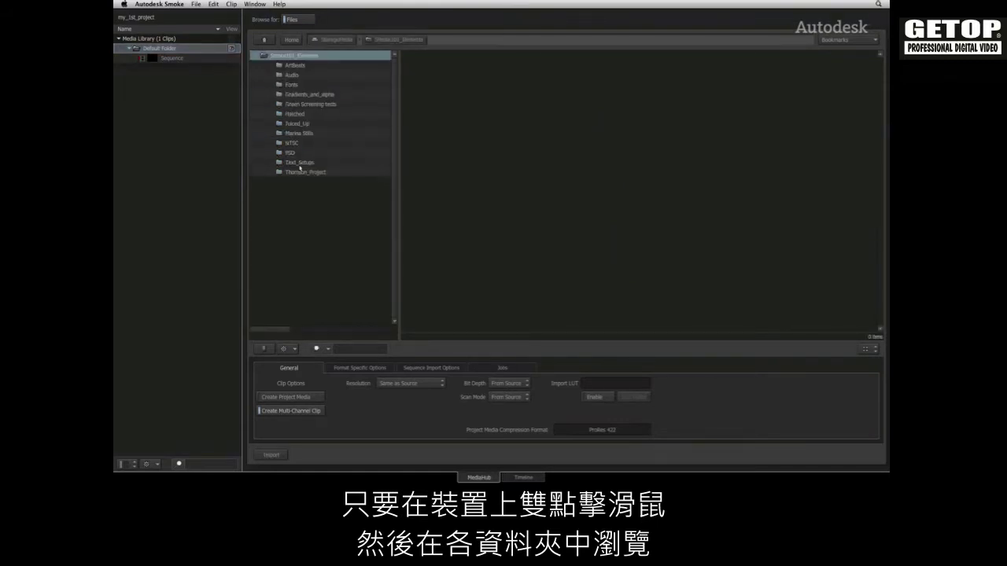
double_click(303, 171)
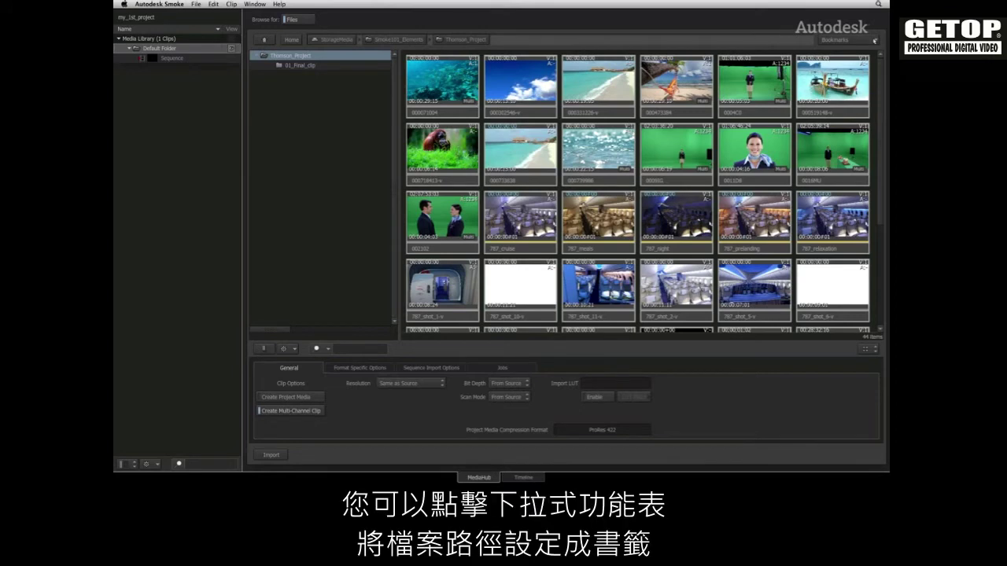
Add the Thomson_Project folder path as a bookmark and confirm it via the Bookmarks list.
click(875, 40)
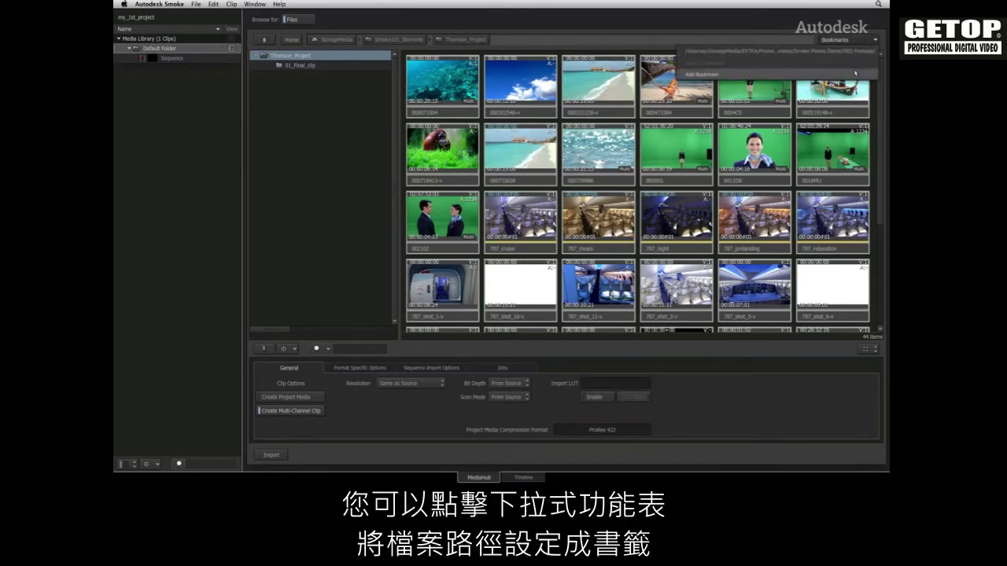
click(855, 73)
click(862, 46)
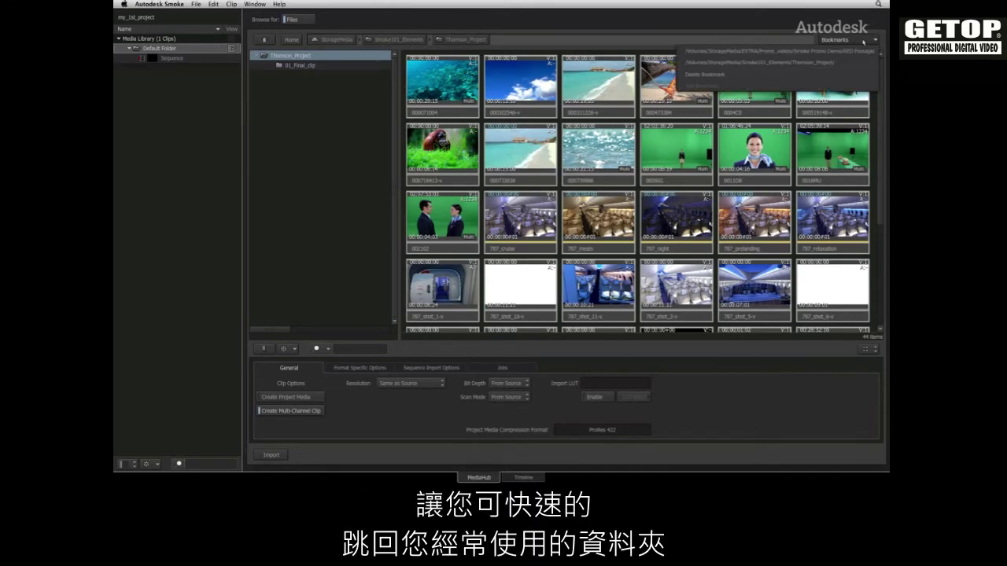
click(856, 62)
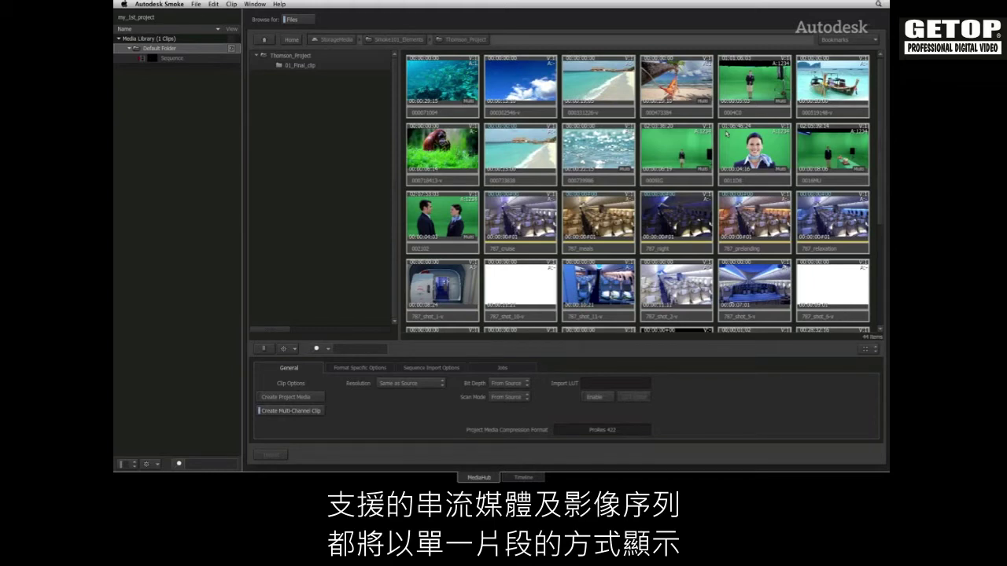
Select the green-screen clip 004C0, scrub its frames, and play it in the preview.
click(743, 112)
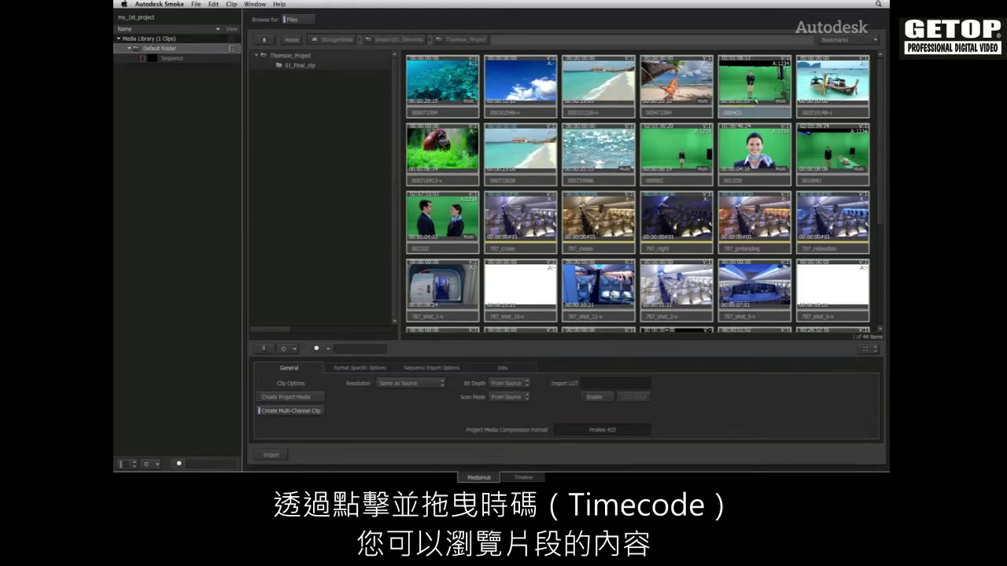
mouse_move(756, 102)
mouse_down()
mouse_move(734, 102)
mouse_move(779, 106)
mouse_move(744, 107)
mouse_up()
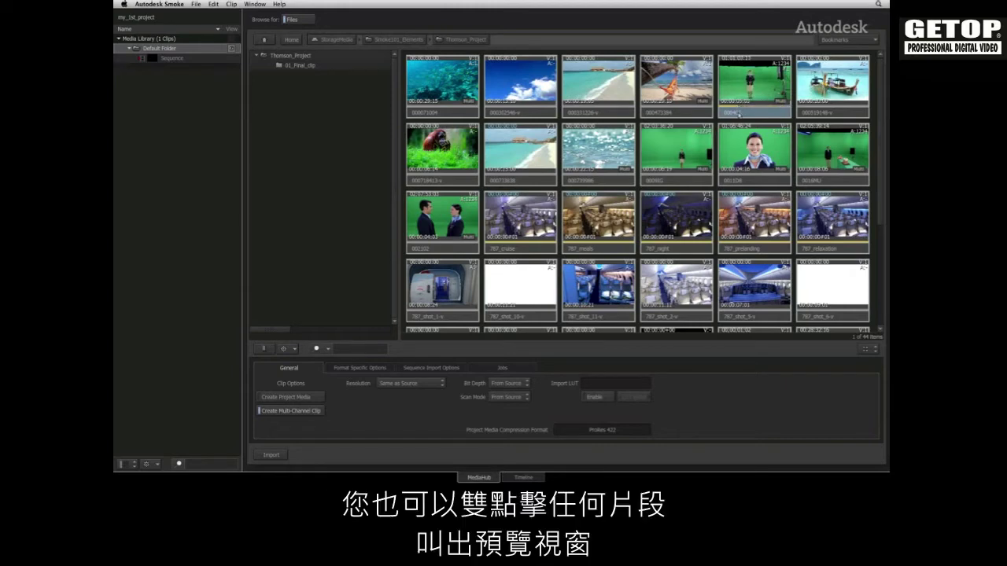
double_click(742, 113)
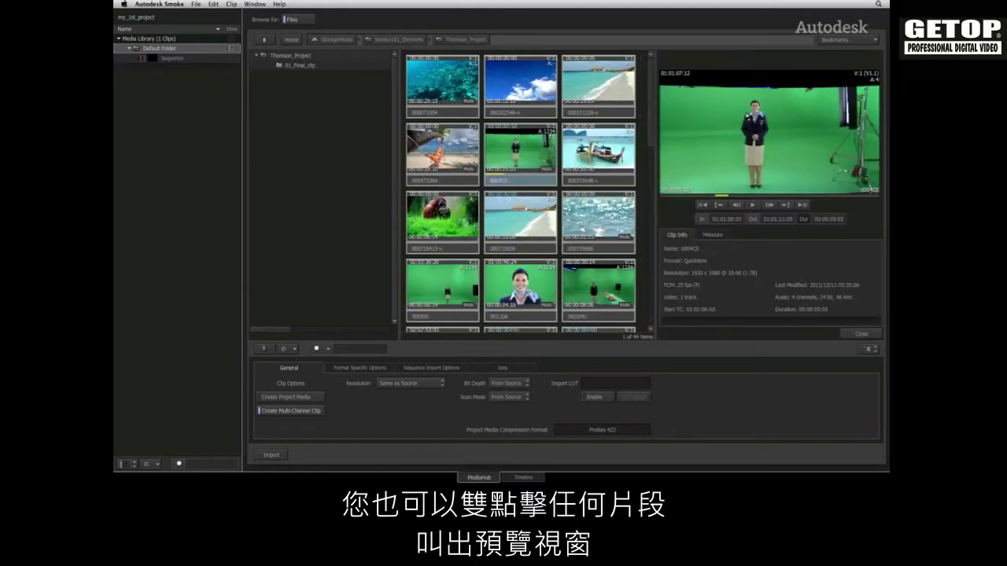
click(753, 206)
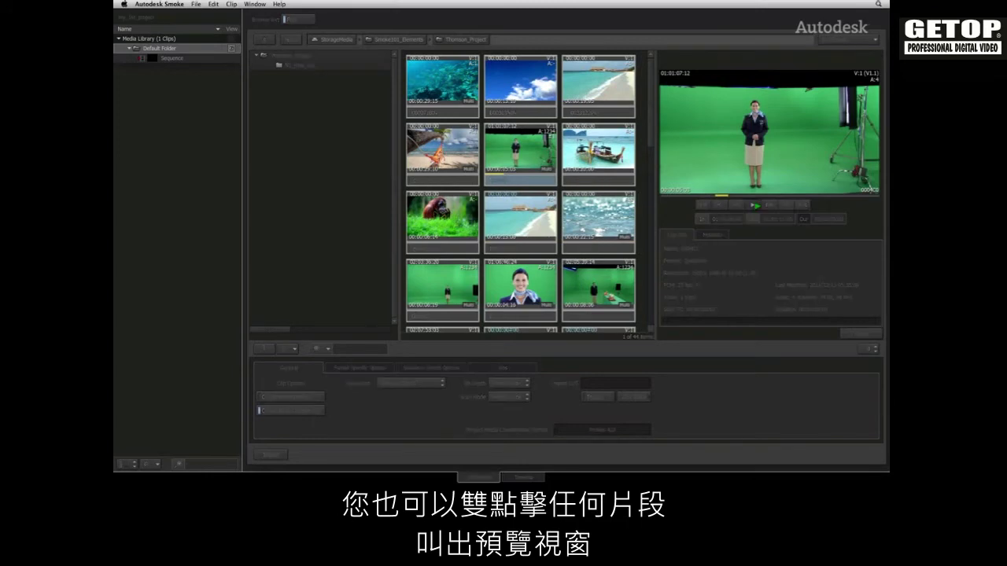
Compare the clip's Clip Info and Metadata, showing ProRes 422 (HQ) compression and source path.
click(713, 235)
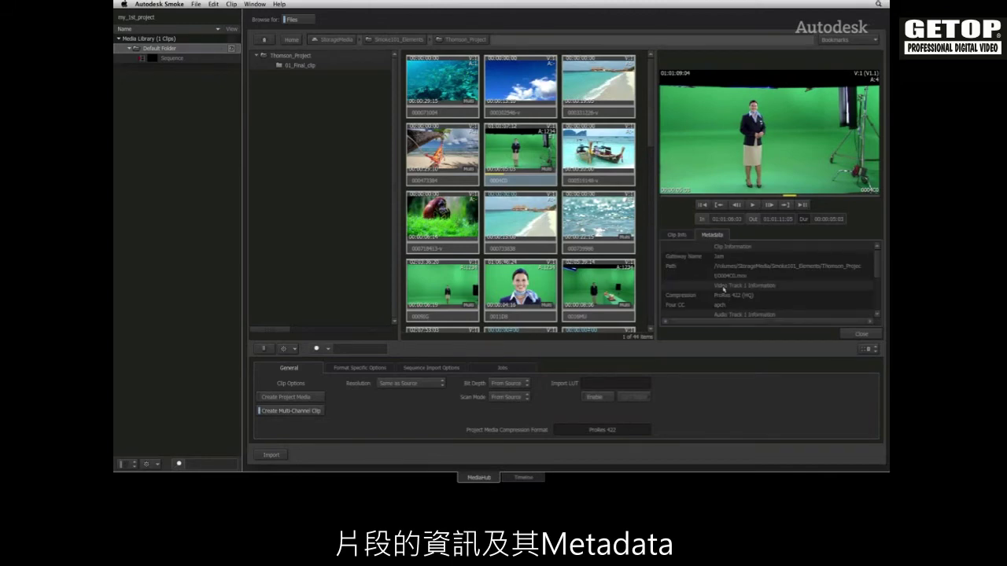
click(683, 236)
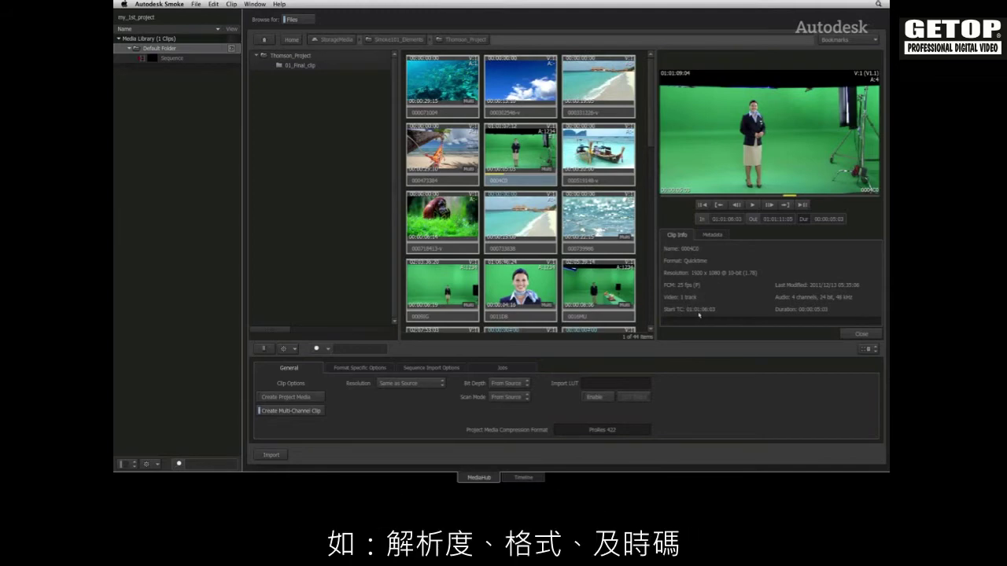
click(718, 236)
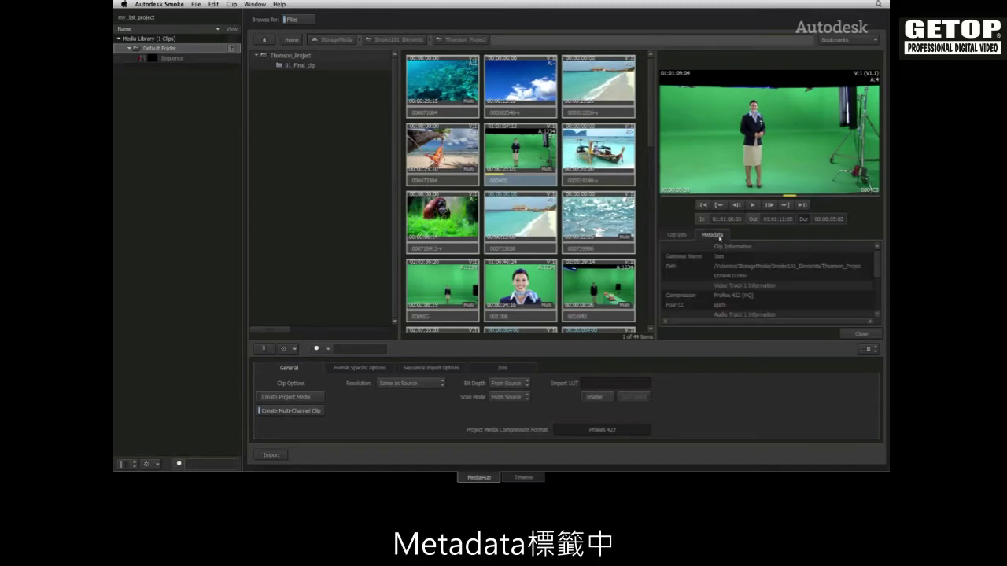
mouse_move(878, 265)
mouse_down()
mouse_move(878, 294)
mouse_move(878, 252)
mouse_up()
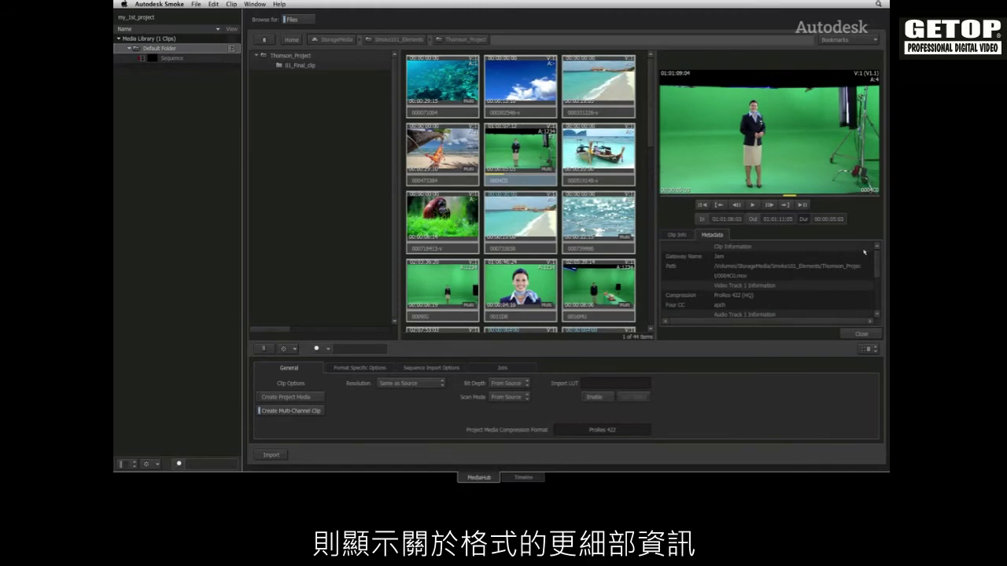
Jump to the RED Footage bookmark and view the third clip's camera metadata.
click(860, 40)
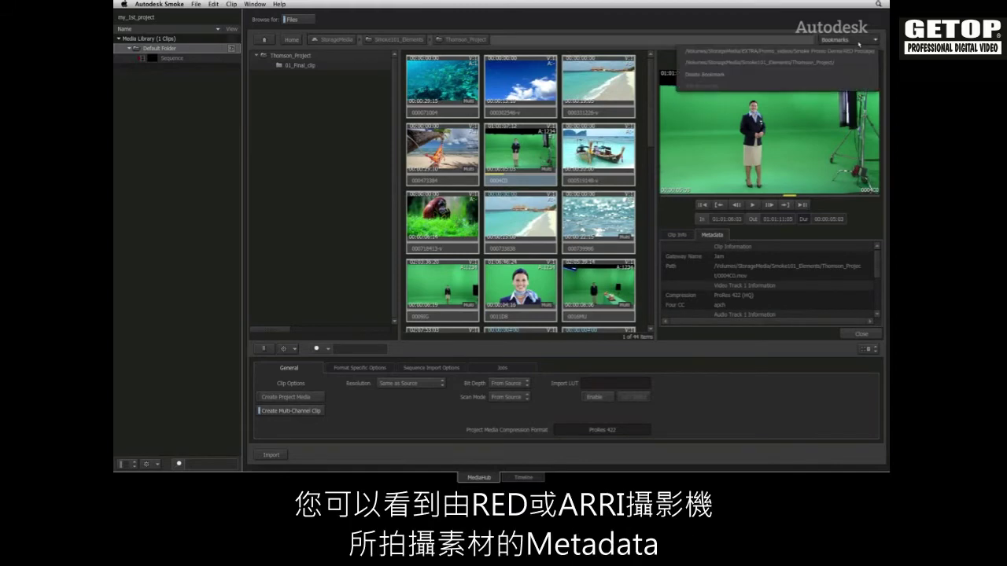
click(855, 50)
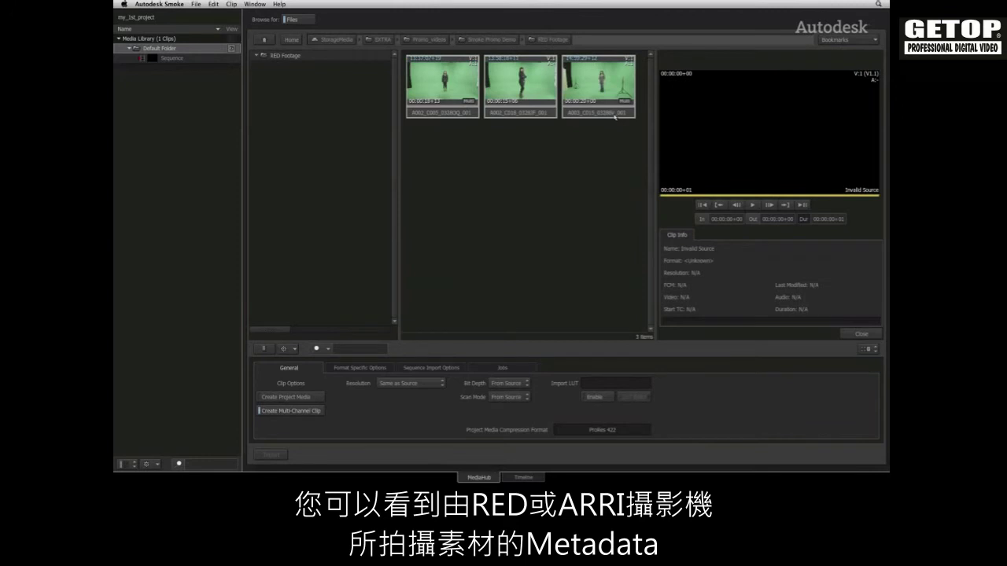
click(615, 117)
click(715, 235)
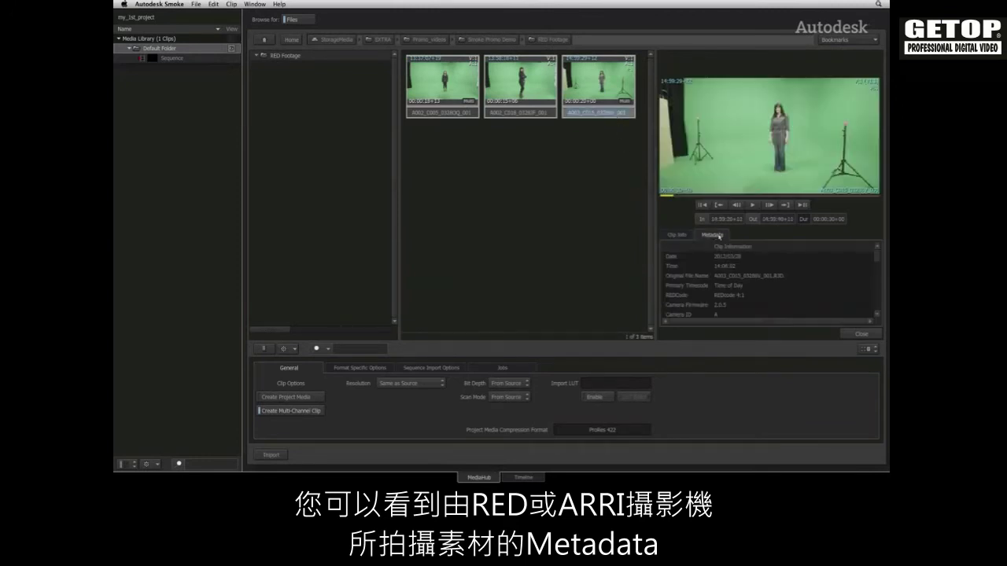
mouse_move(876, 256)
mouse_down()
mouse_move(877, 277)
mouse_move(876, 253)
mouse_up()
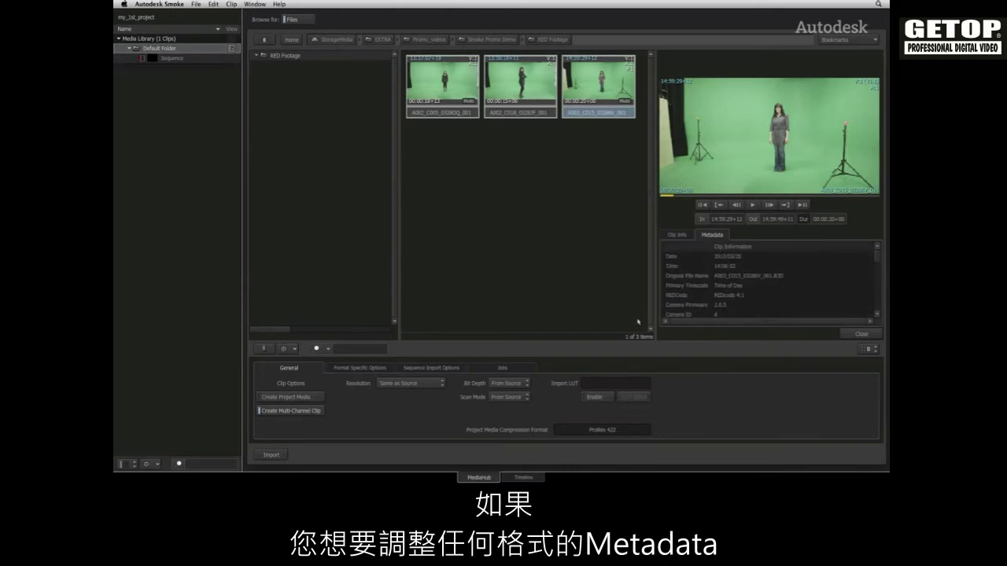
Keep the R3D Debayering mode at Quarter, then return to the Thomson_Project bookmark.
click(387, 368)
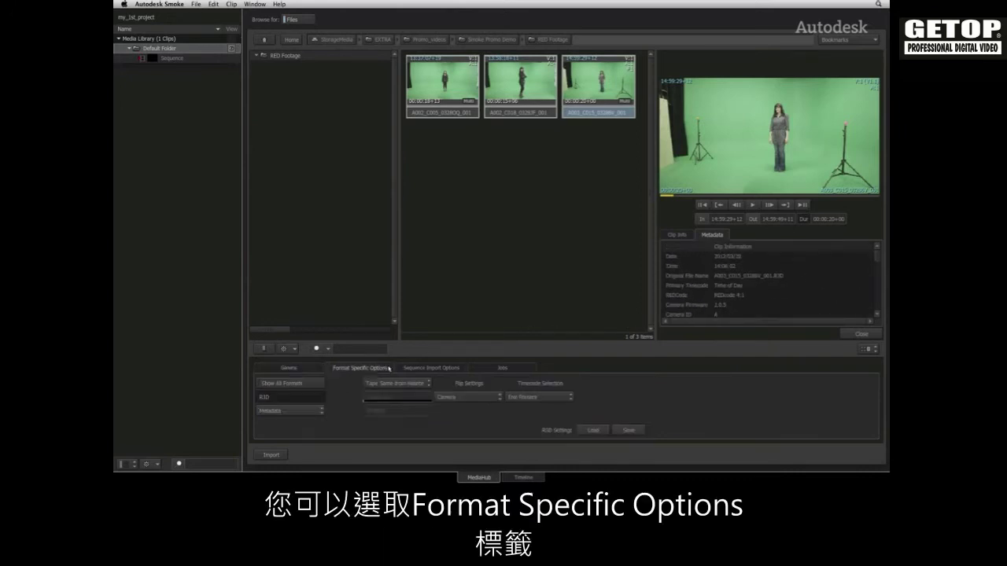
click(317, 412)
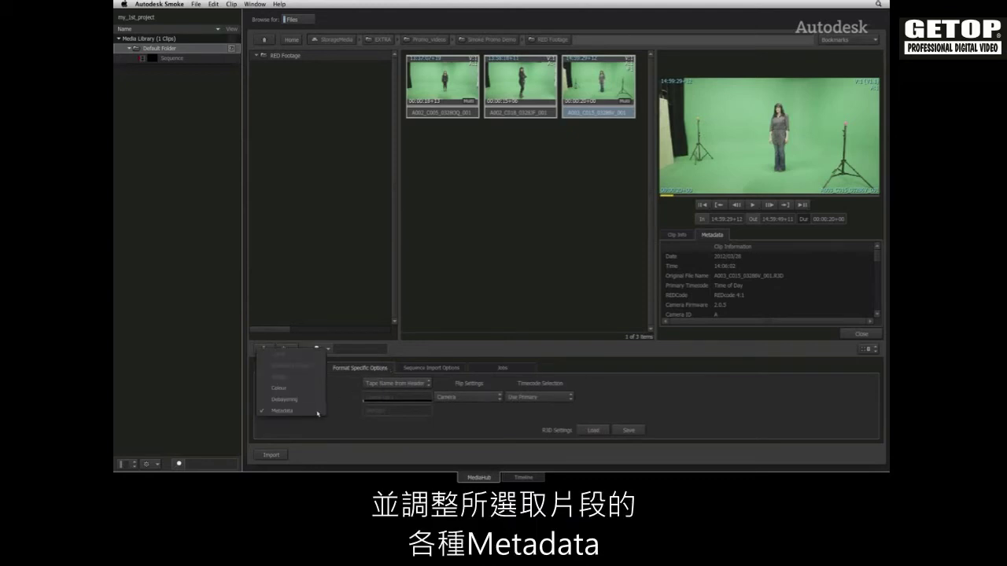
click(319, 400)
click(394, 401)
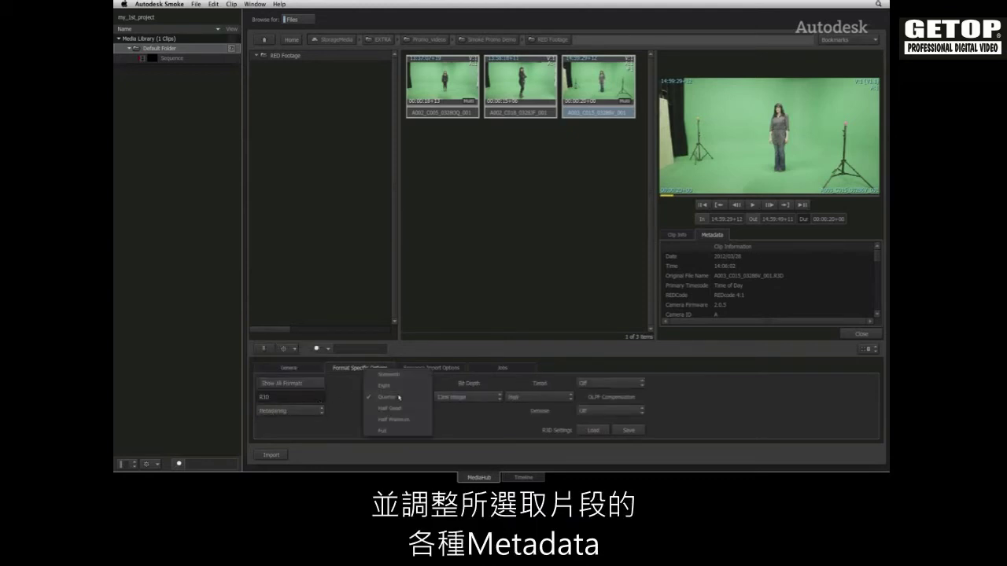
click(409, 431)
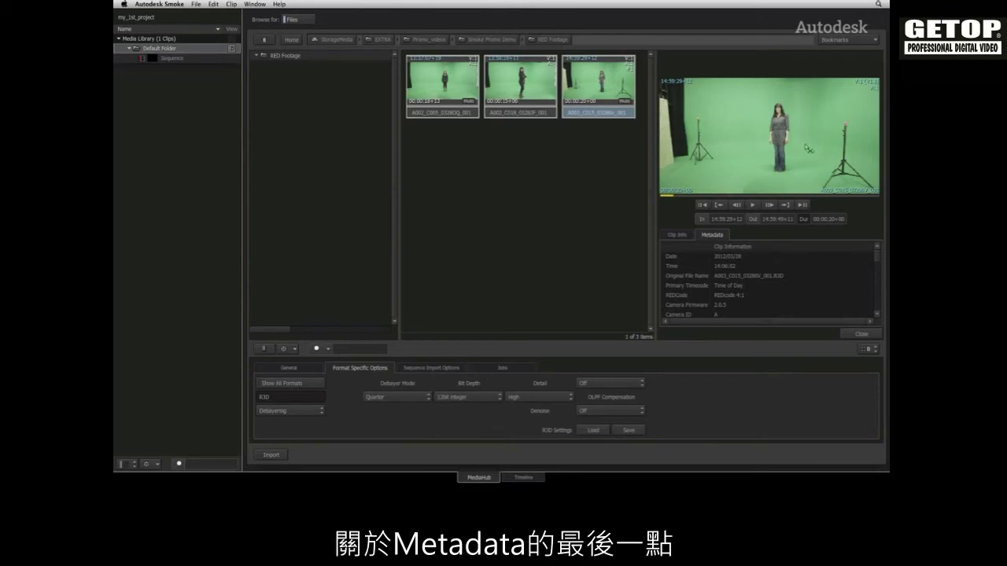
click(861, 41)
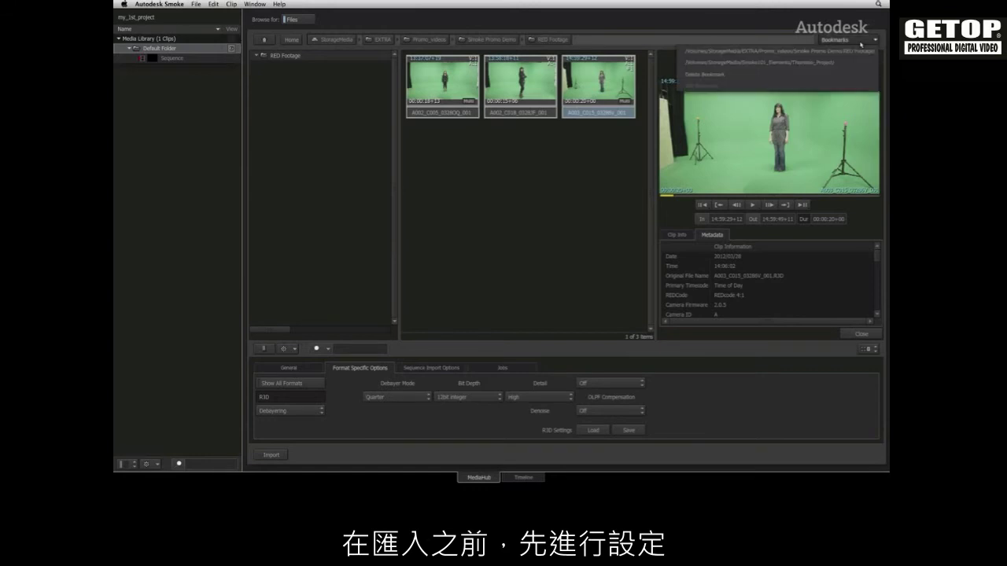
click(860, 62)
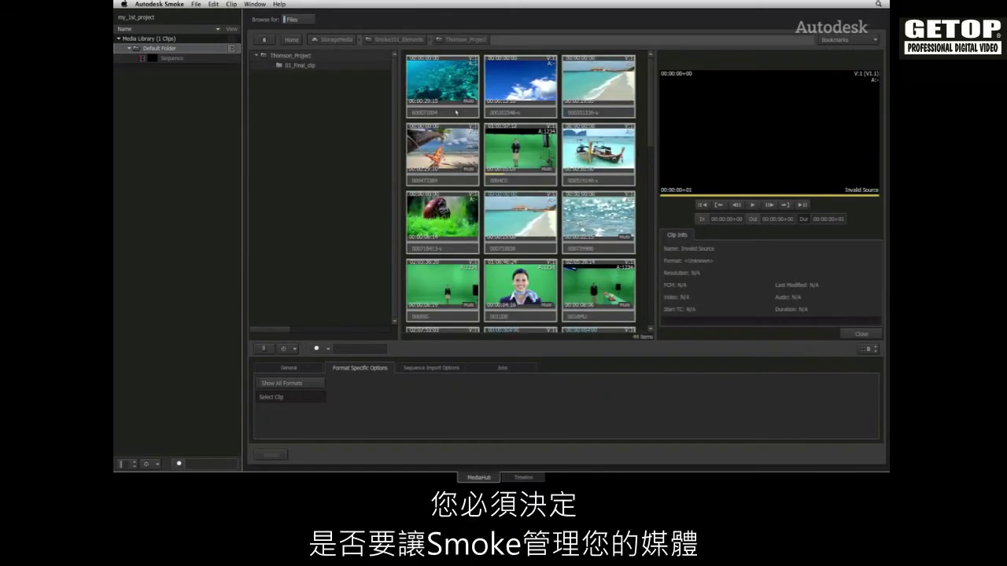
Preview clip 000071004 and the boat clip 000035148-v, showing its General import options.
click(456, 112)
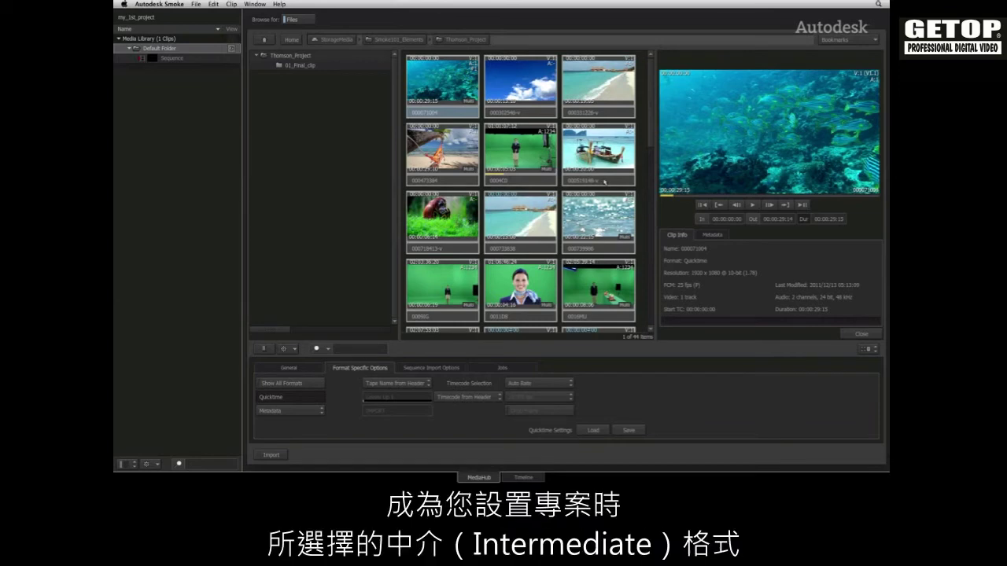
click(604, 183)
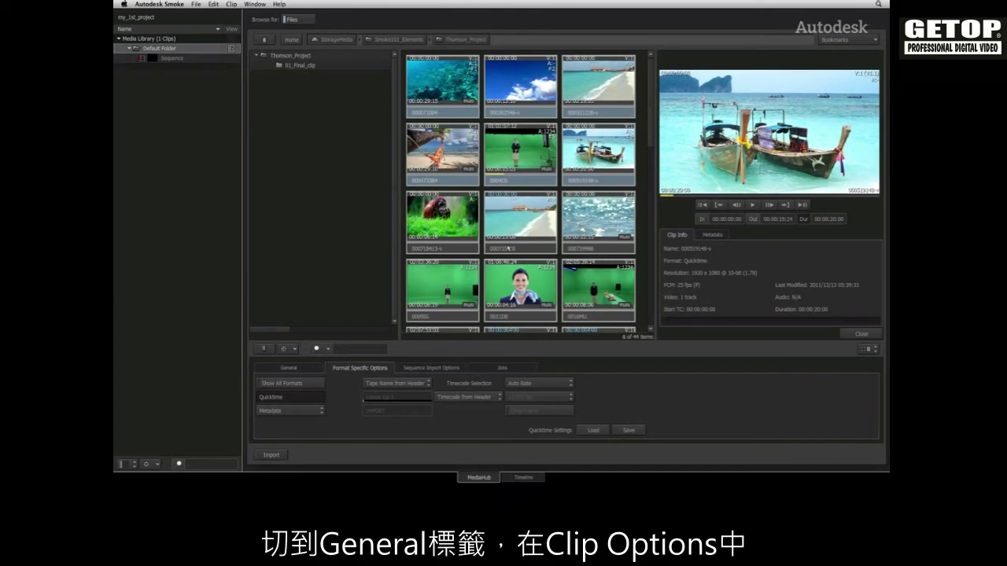
click(309, 368)
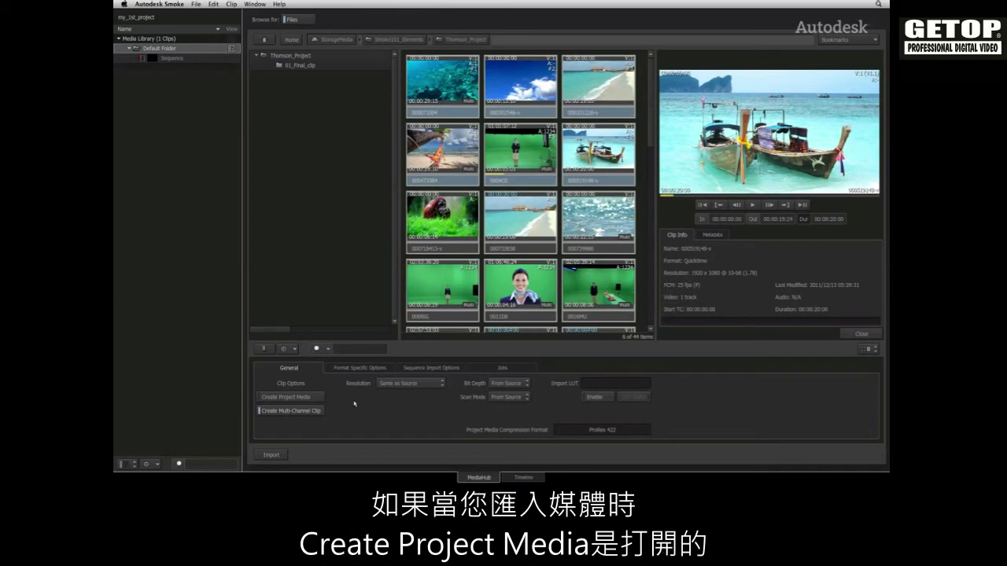
Enable Create Project Media in ProRes 422, check Jobs, and drag clip 000071004 into the library.
click(297, 397)
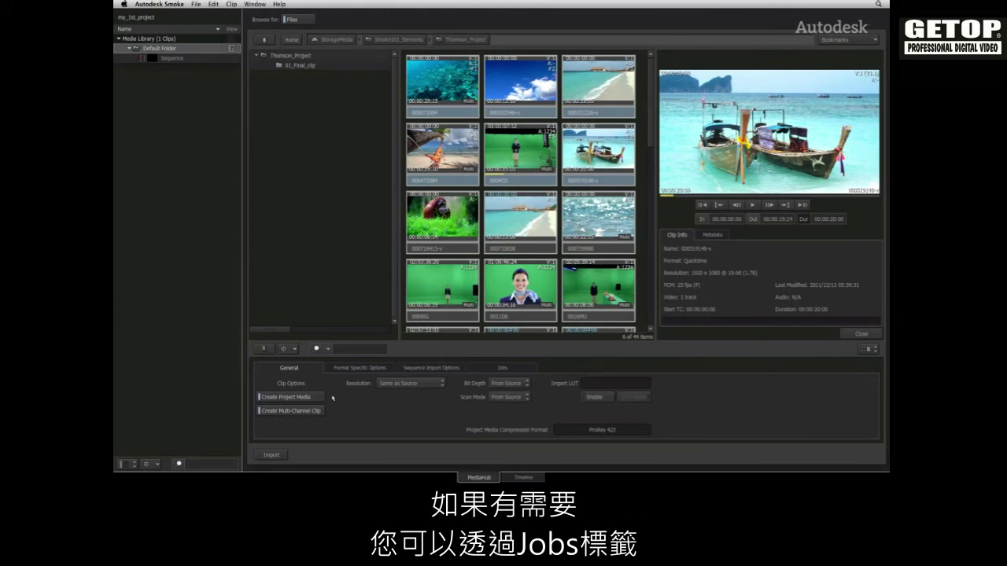
click(512, 370)
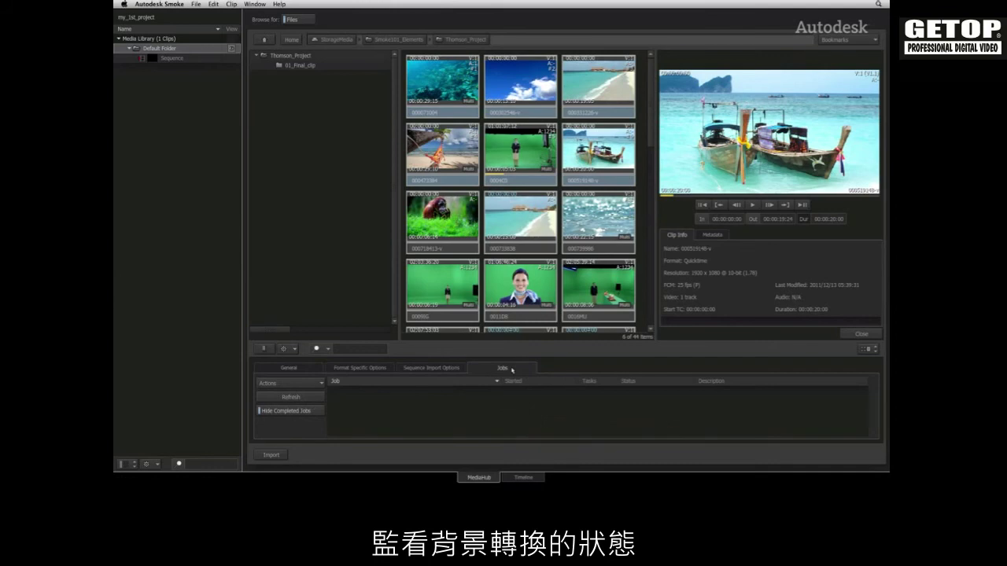
click(309, 370)
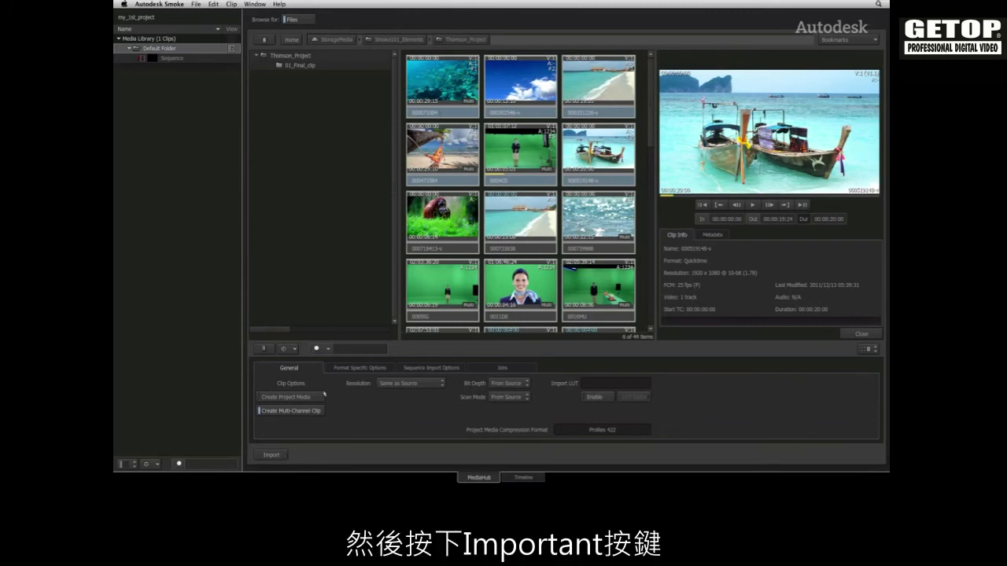
drag(454, 111, 167, 38)
Name the new folder 'thomson' and add the orangutan clip plus two more clips to it.
text(tho)
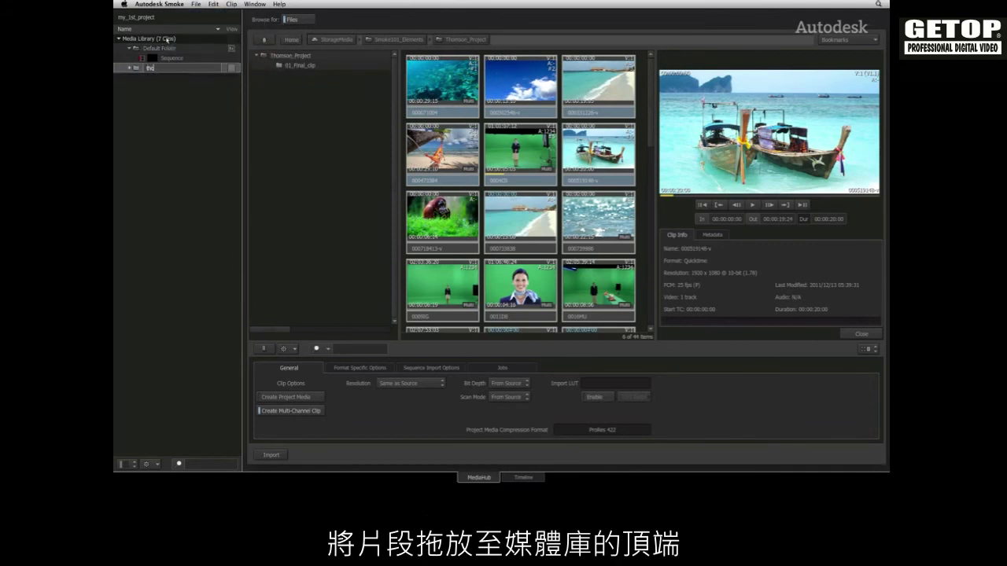
text(mson)
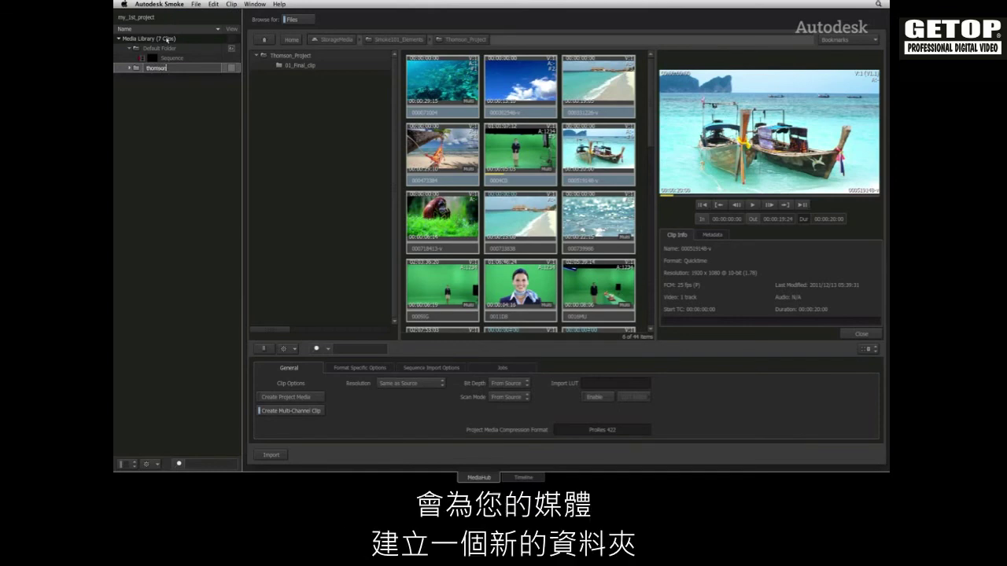
key(Return)
click(136, 68)
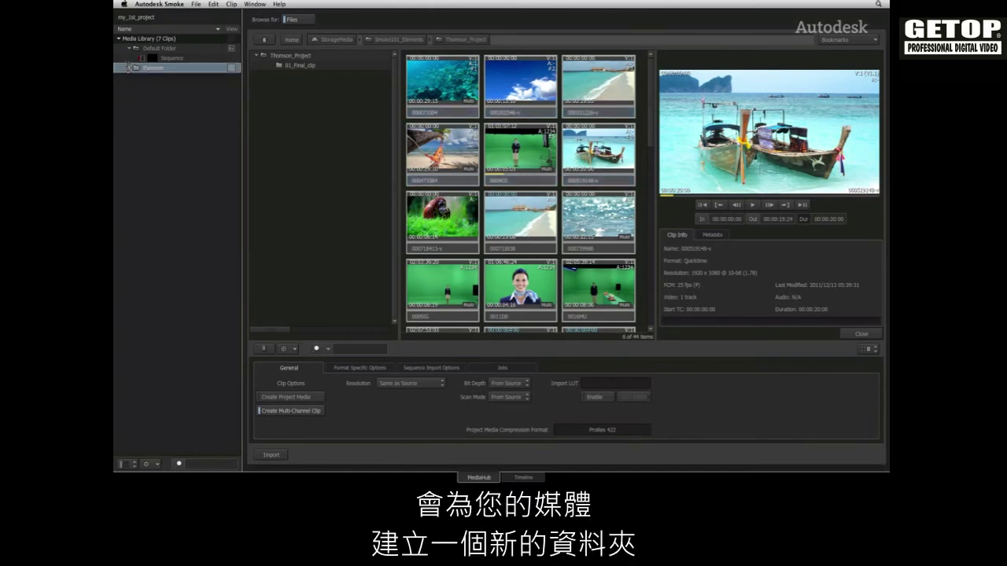
click(445, 230)
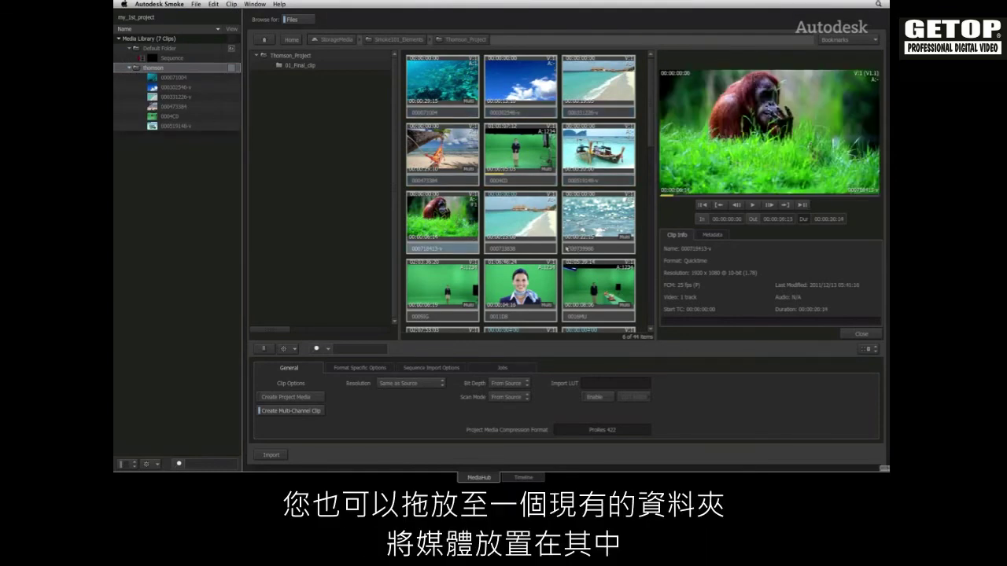
shift+click(590, 228)
drag(590, 228, 177, 74)
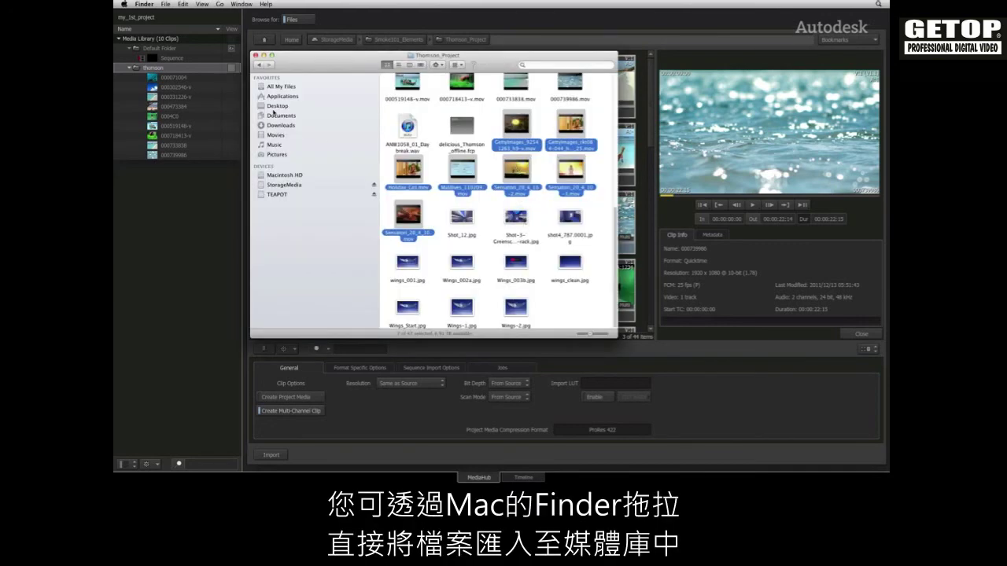
Drag the seven selected Finder movie files into the thomson folder and bring Smoke forward.
drag(515, 165, 185, 67)
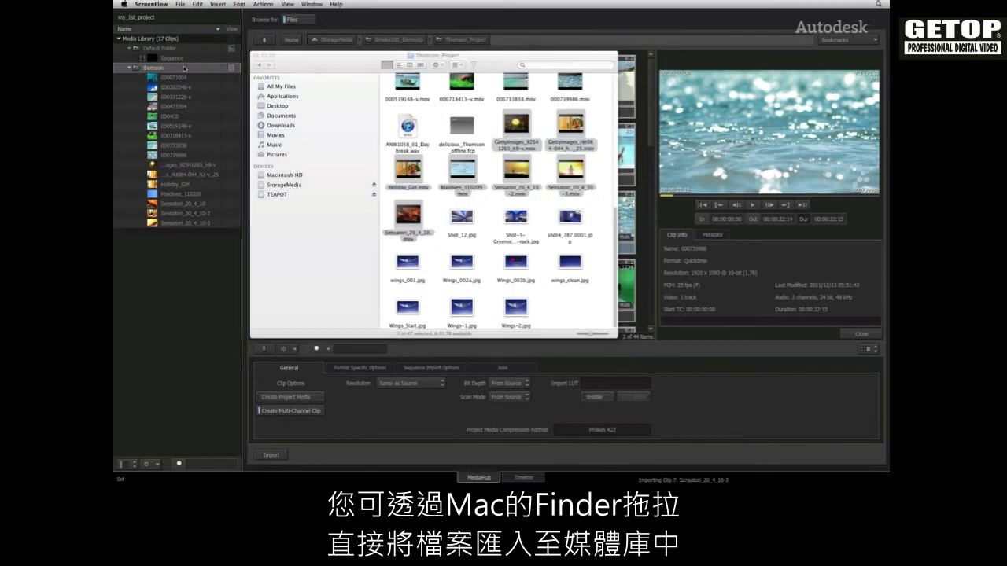
click(185, 68)
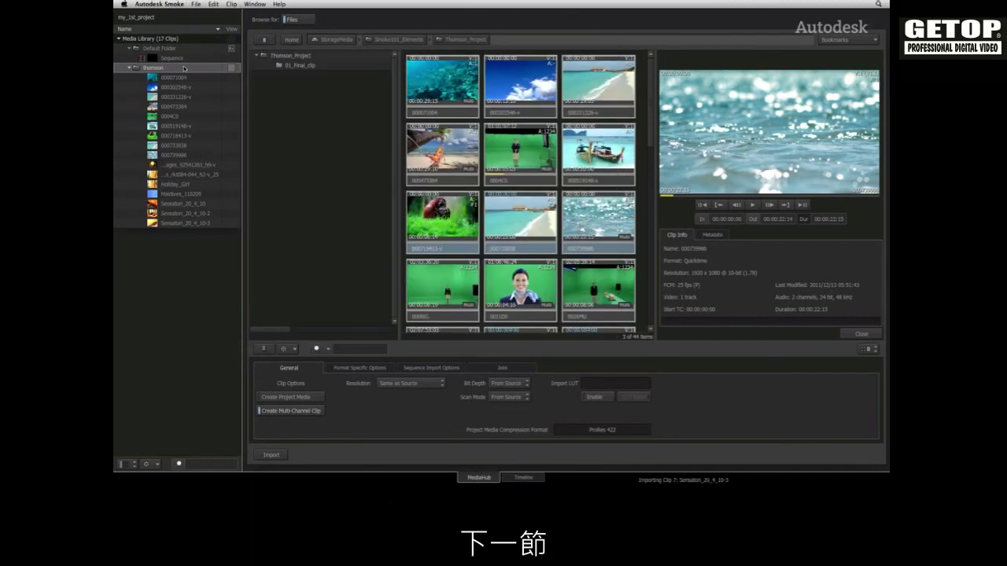